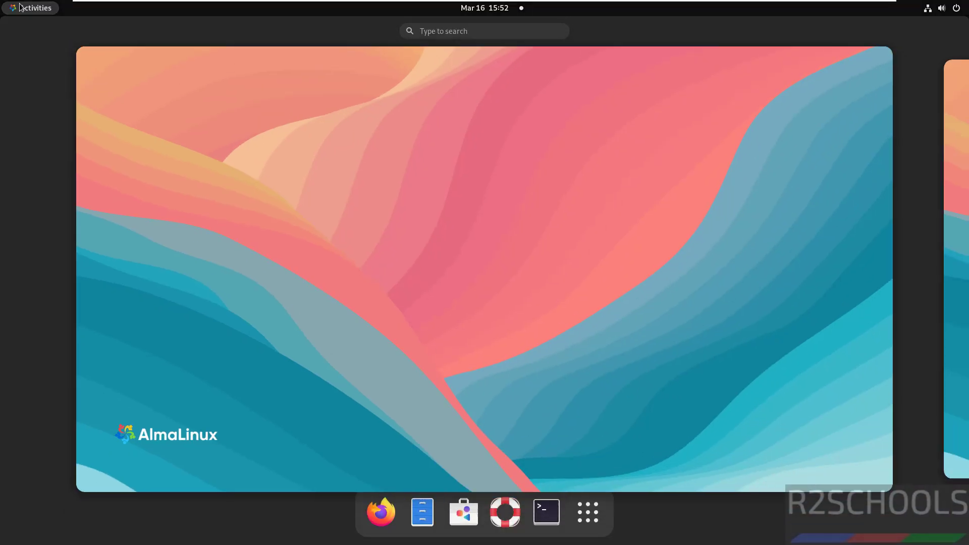
- Open Firefox and go to the dbeaver.io website
{"action": "left_click", "coordinate": [388, 510]}
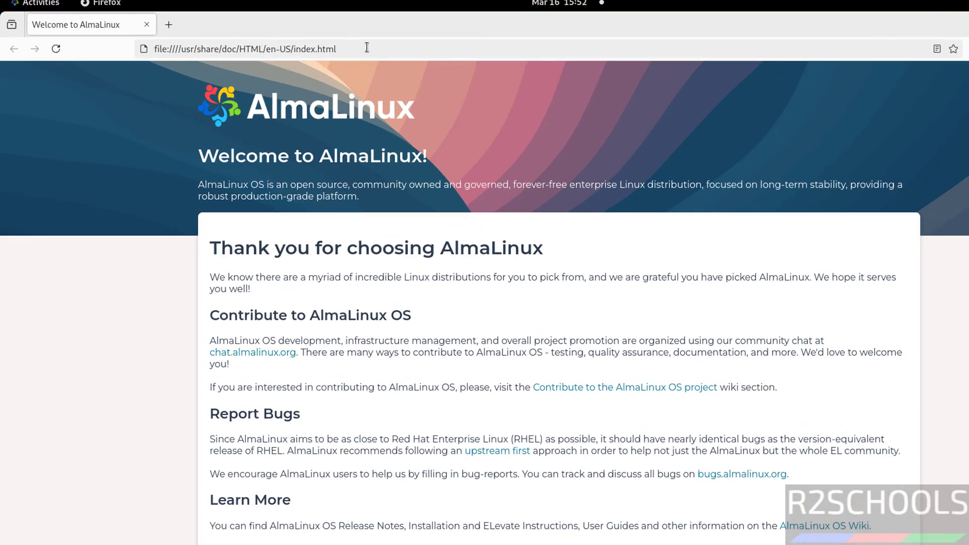
{"action": "left_click", "coordinate": [298, 45]}
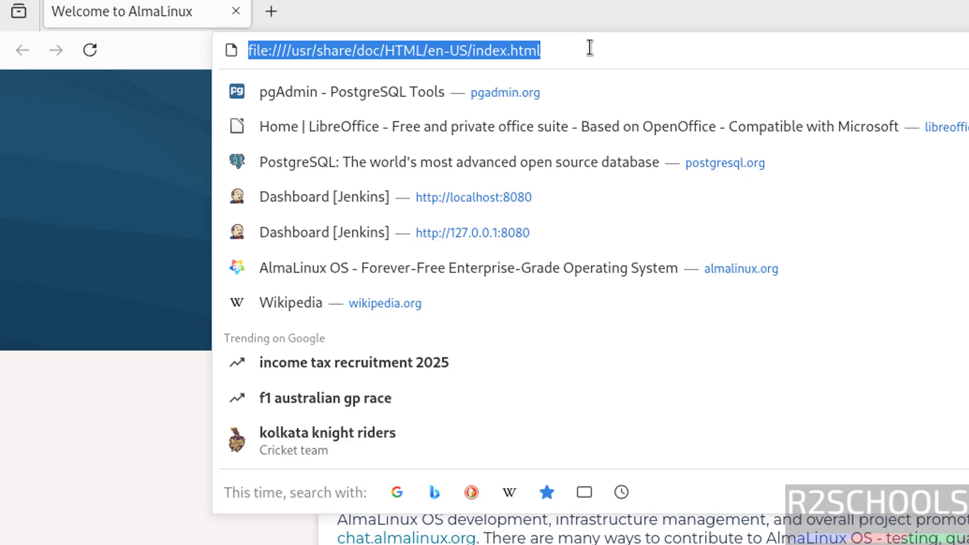
{"action": "type", "text": "dbeaver"}
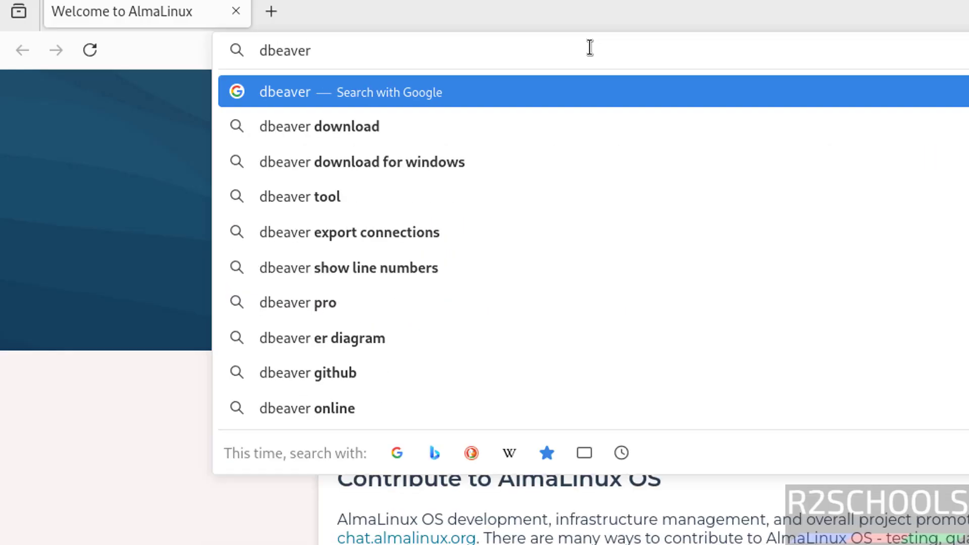
{"action": "type", "text": ".io"}
{"action": "key", "text": "Return"}
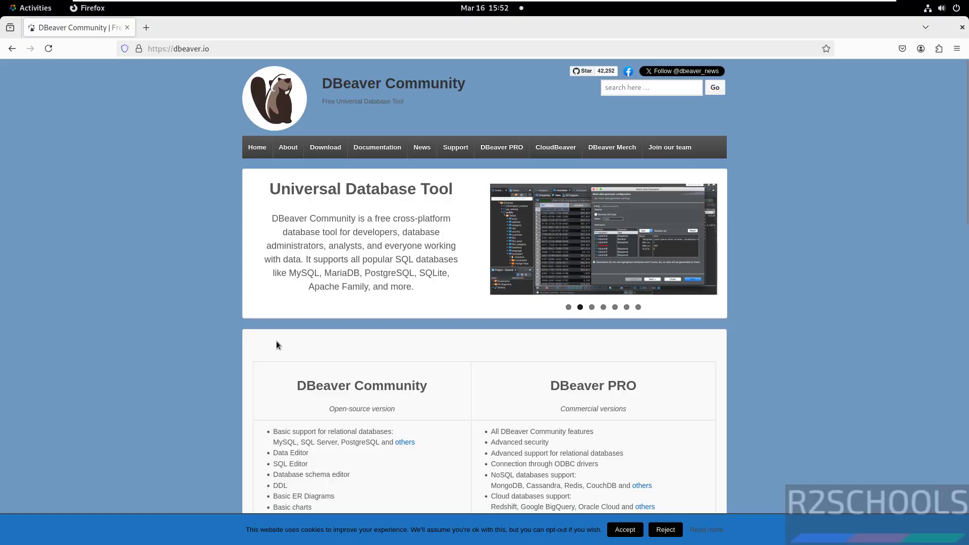
- Download the Linux RPM package (installer) of DBeaver Community 25.0.0 from the site's download page
{"action": "scroll", "coordinate": [277, 340], "scroll_direction": "down", "scroll_amount": 3}
{"action": "scroll", "coordinate": [277, 345], "scroll_direction": "down", "scroll_amount": 5}
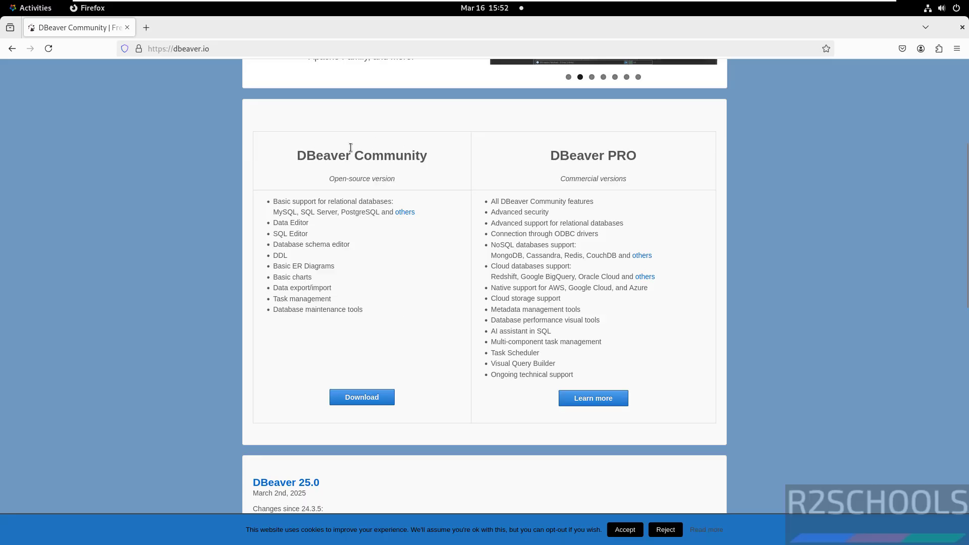
{"action": "left_click", "coordinate": [367, 399]}
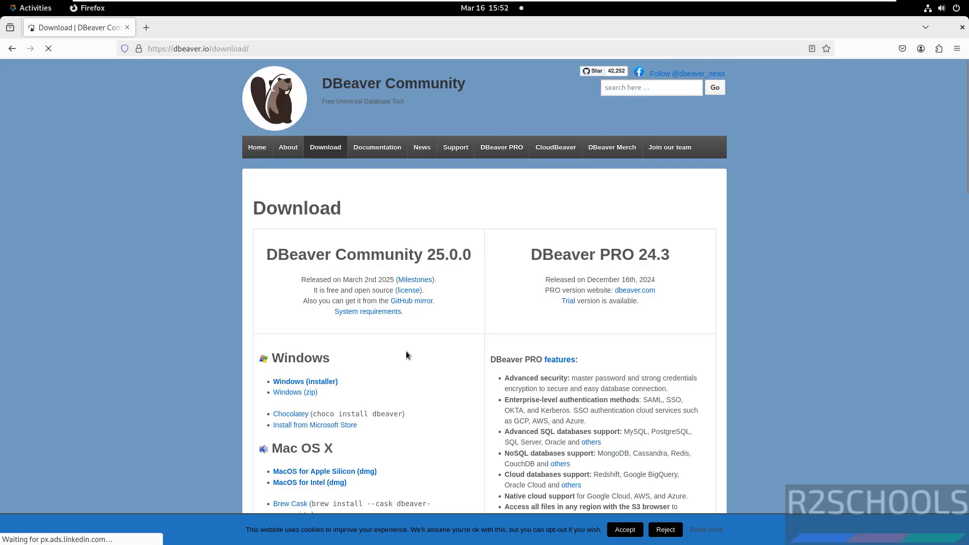
{"action": "scroll", "coordinate": [486, 310], "scroll_direction": "down", "scroll_amount": 3}
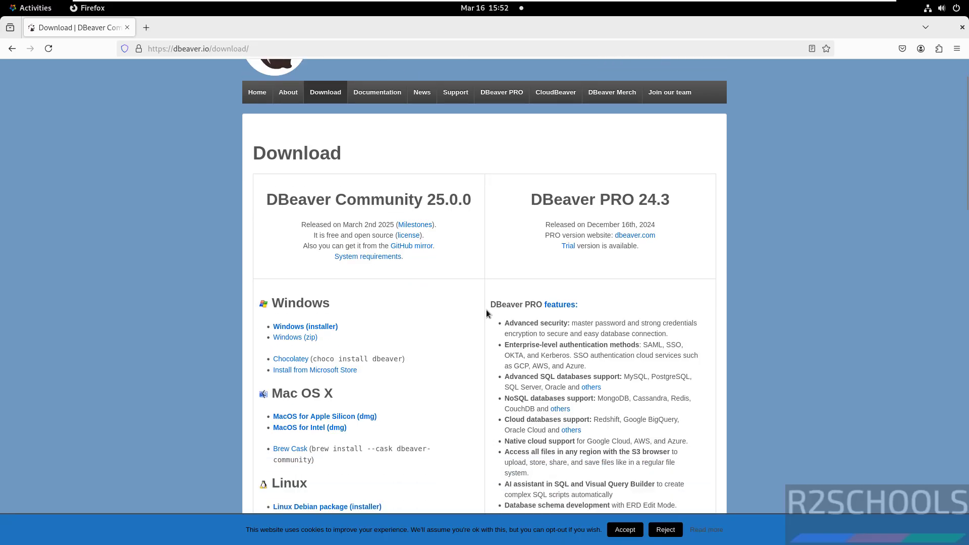
{"action": "scroll", "coordinate": [479, 317], "scroll_direction": "down", "scroll_amount": 3}
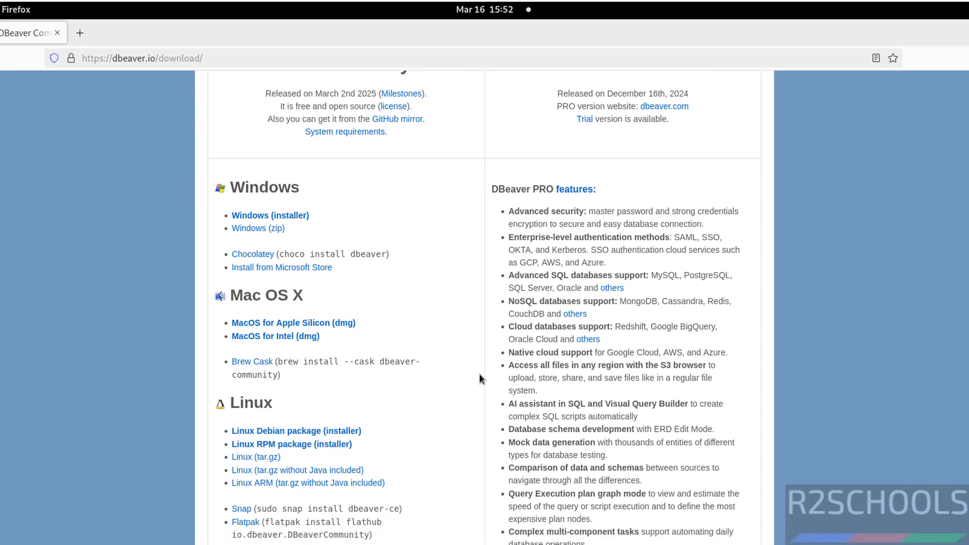
{"action": "scroll", "coordinate": [480, 379], "scroll_direction": "down", "scroll_amount": 2}
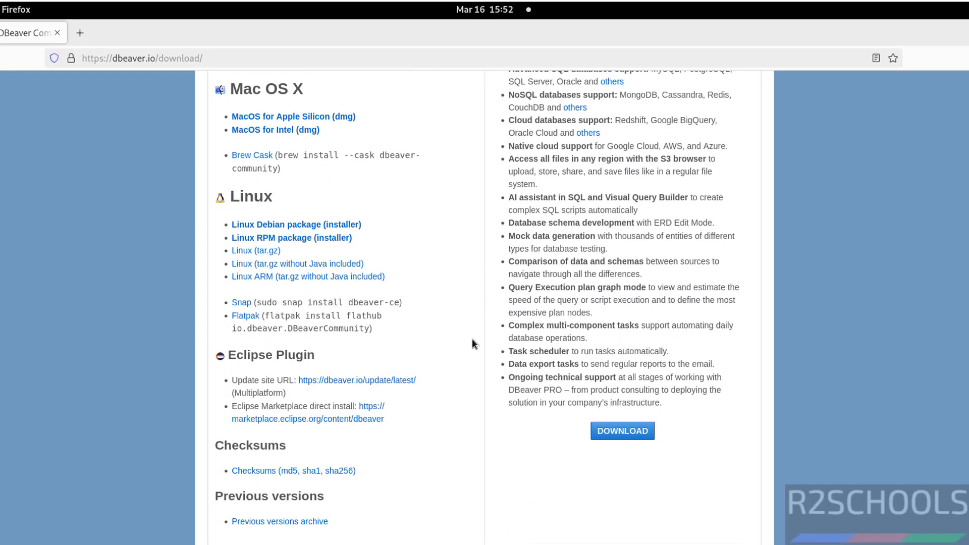
{"action": "left_click", "coordinate": [299, 239]}
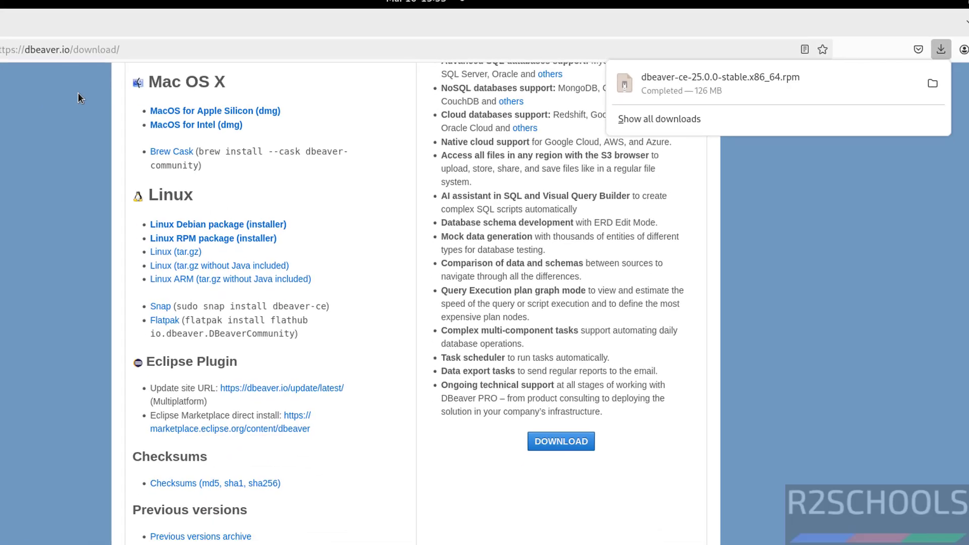
- Open a Terminal, change to the Downloads directory and list its files
{"action": "left_click", "coordinate": [26, 11]}
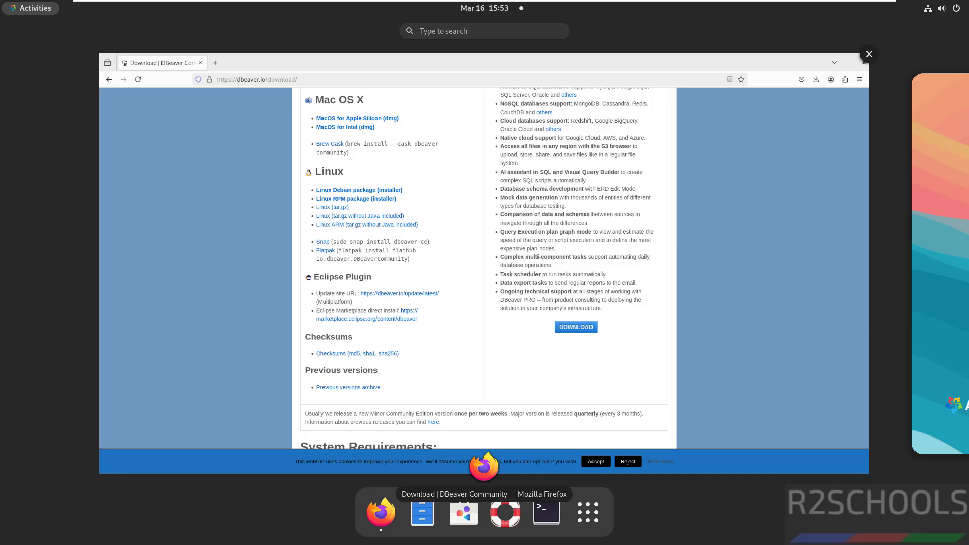
{"action": "left_click", "coordinate": [547, 512]}
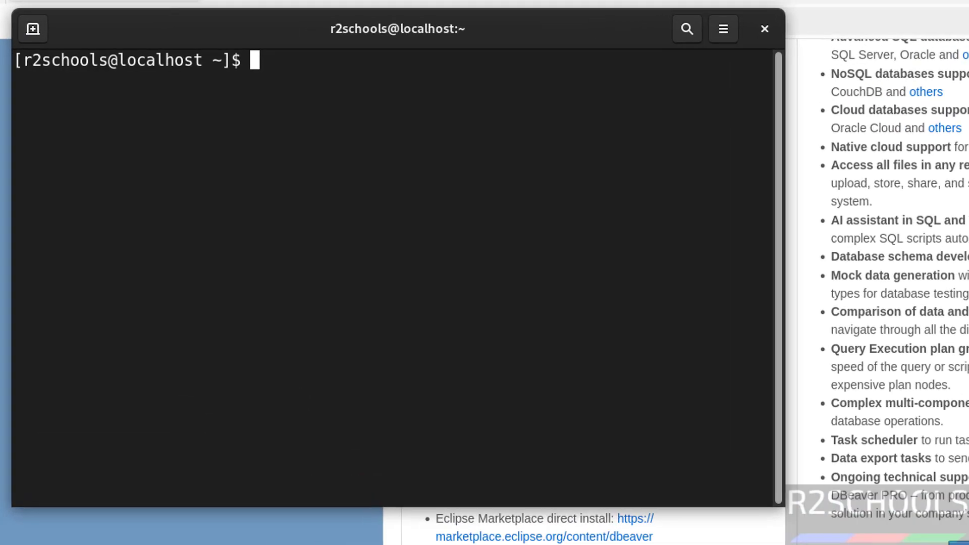
{"action": "type", "text": "cd Dow"}
{"action": "key", "text": "Tab"}
{"action": "type", "text": "l"}
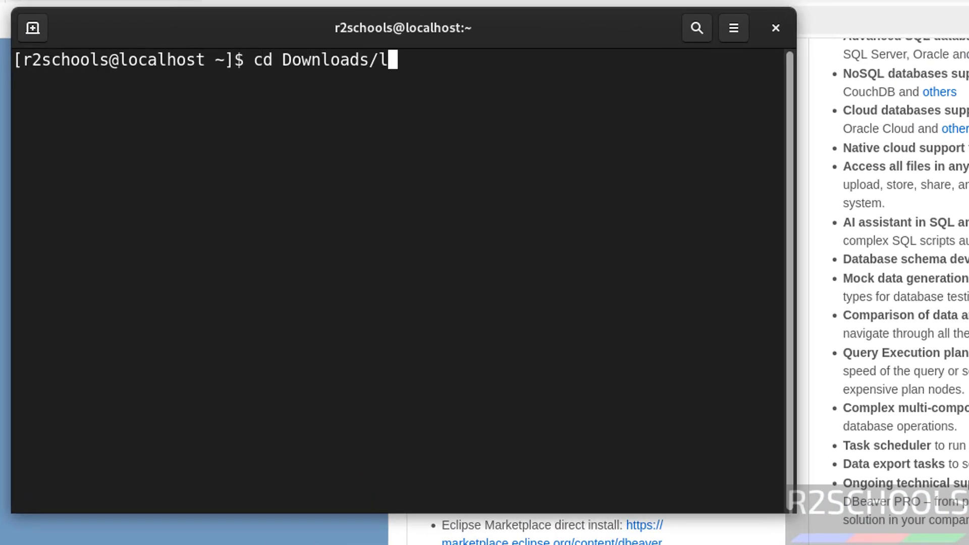
{"action": "key", "text": "Return"}
{"action": "key", "text": "Up"}
{"action": "key", "text": "BackSpace"}
{"action": "key", "text": "Return"}
{"action": "type", "text": "ls"}
{"action": "key", "text": "Return"}
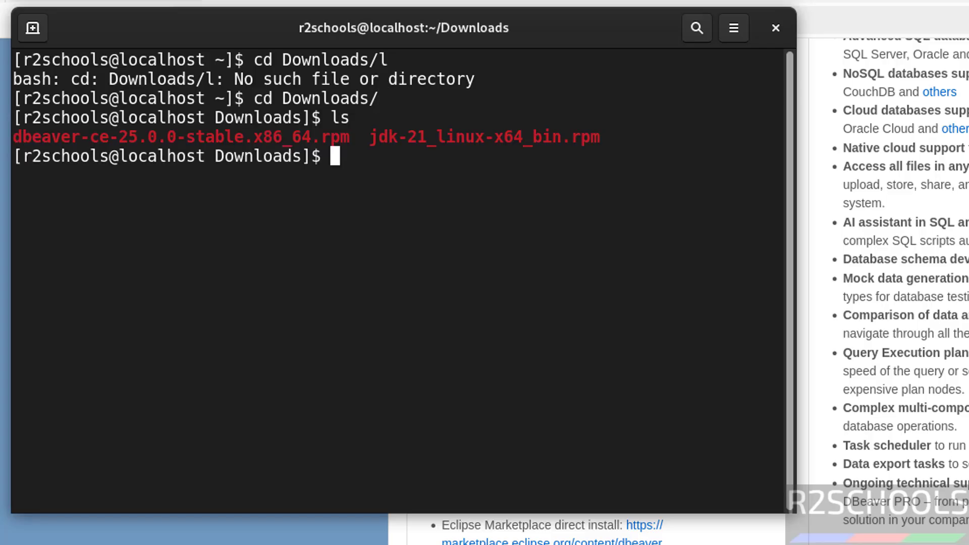
- Delete jdk-21_linux-x64_bin.rpm from the Downloads directory and list the files again
{"action": "type", "text": "rm j"}
{"action": "key", "text": "Tab"}
{"action": "key", "text": "Return"}
{"action": "type", "text": "ls"}
{"action": "key", "text": "Return"}
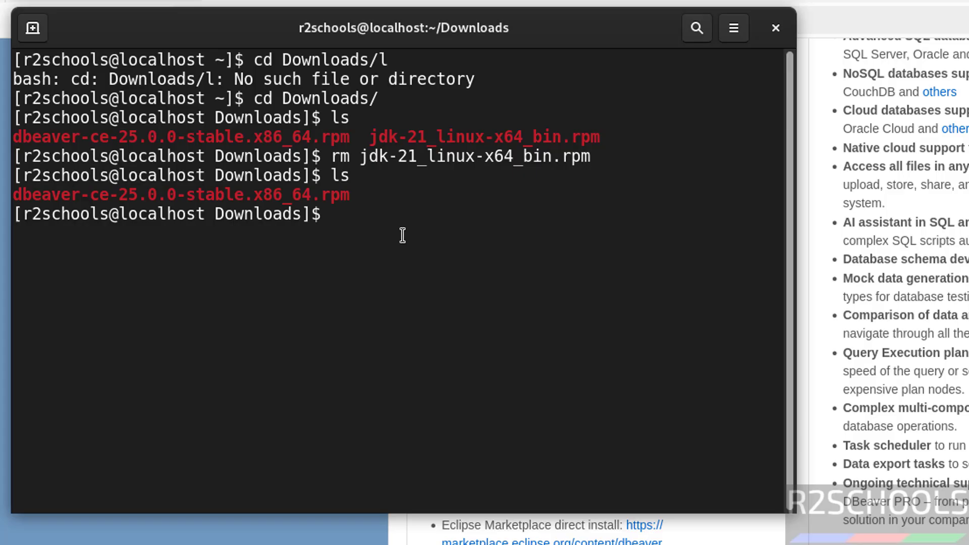
- Install dbeaver-ce-25.0.0-stable.x86_64.rpm with sudo rpm -ivh, entering the sudo password
{"action": "type", "text": "sudo rpm"}
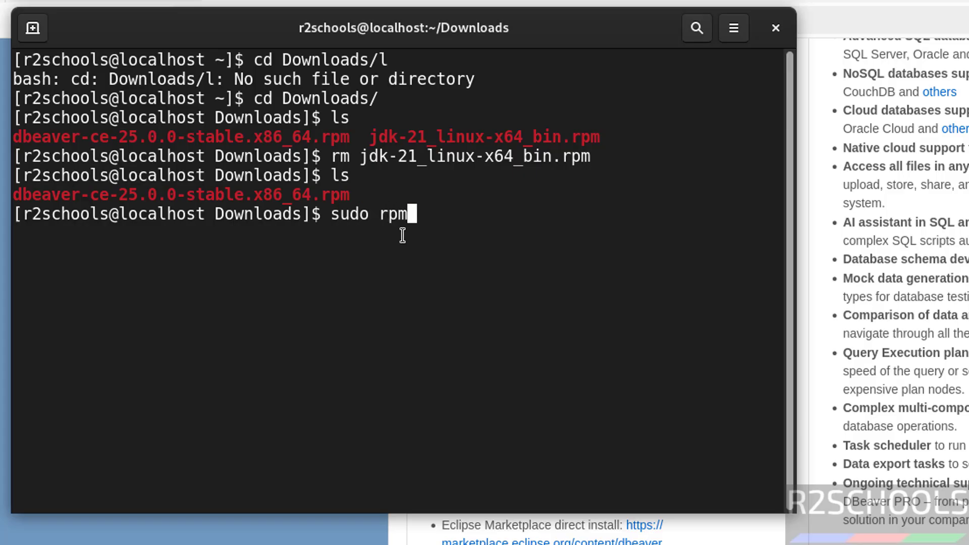
{"action": "type", "text": " -ivh db"}
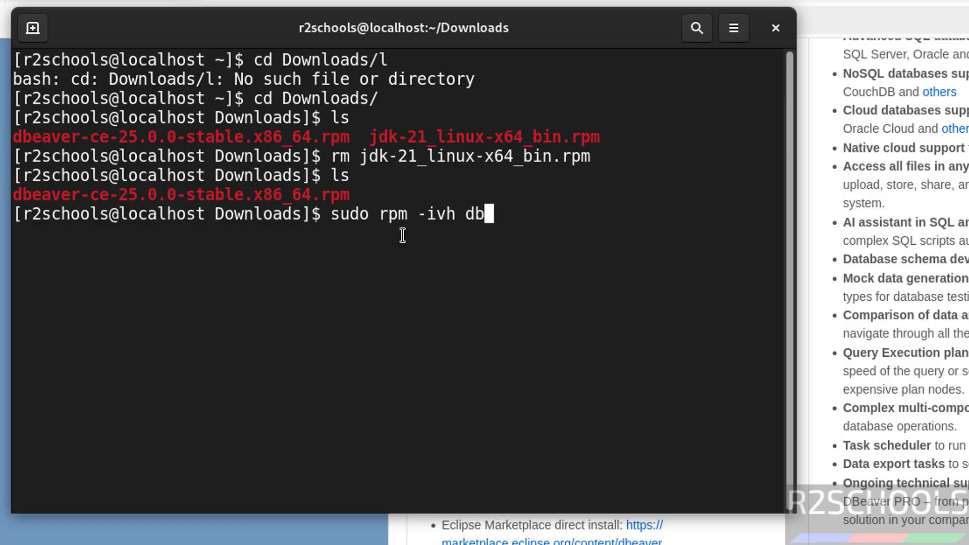
{"action": "key", "text": "Tab"}
{"action": "key", "text": "Return"}
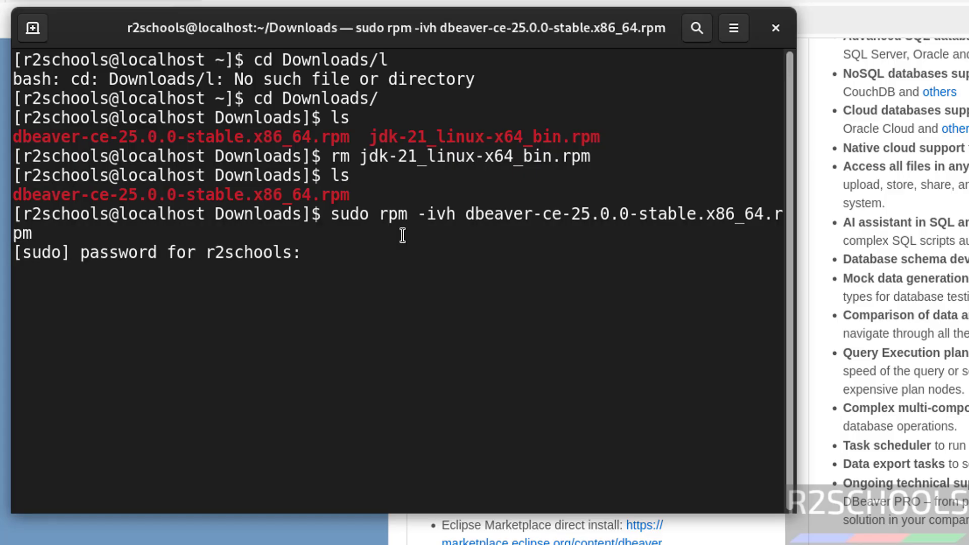
{"action": "key", "text": "Return"}
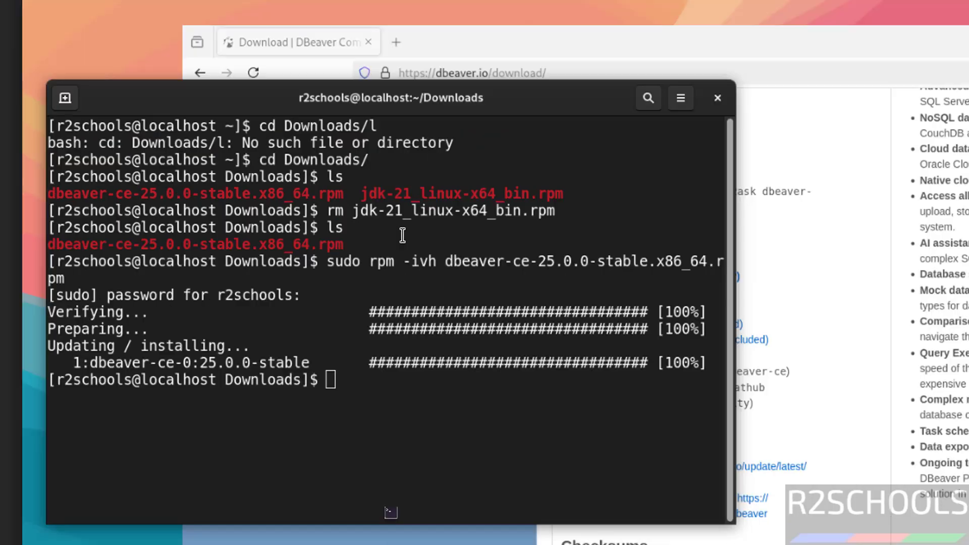
- Launch dbeaver-ce from the installed applications overview
{"action": "key", "text": "super"}
{"action": "left_click", "coordinate": [588, 513]}
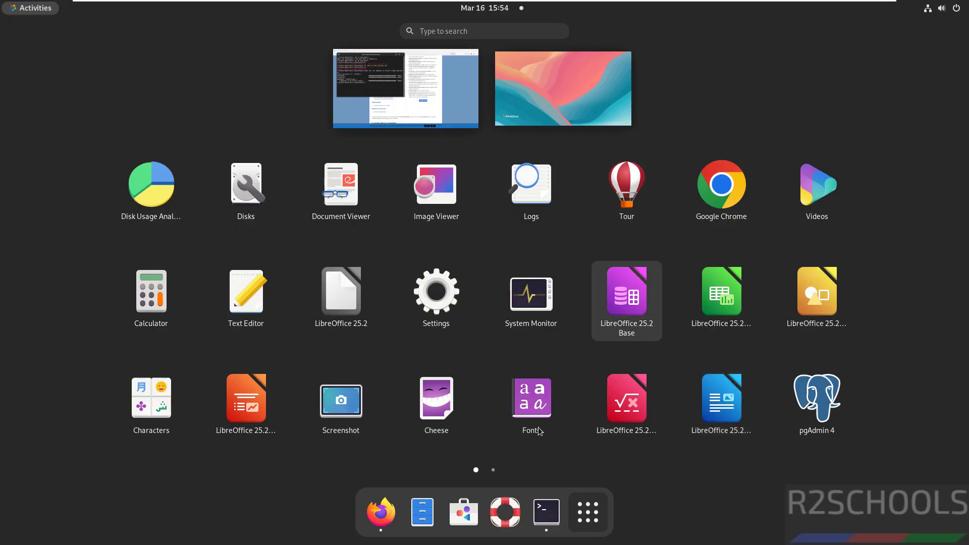
{"action": "left_click", "coordinate": [494, 470]}
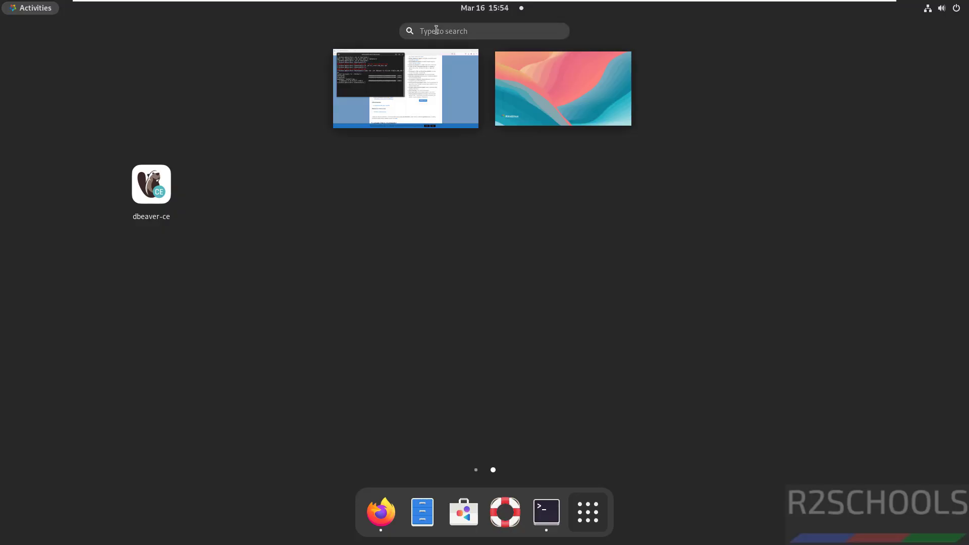
{"action": "left_click", "coordinate": [141, 184]}
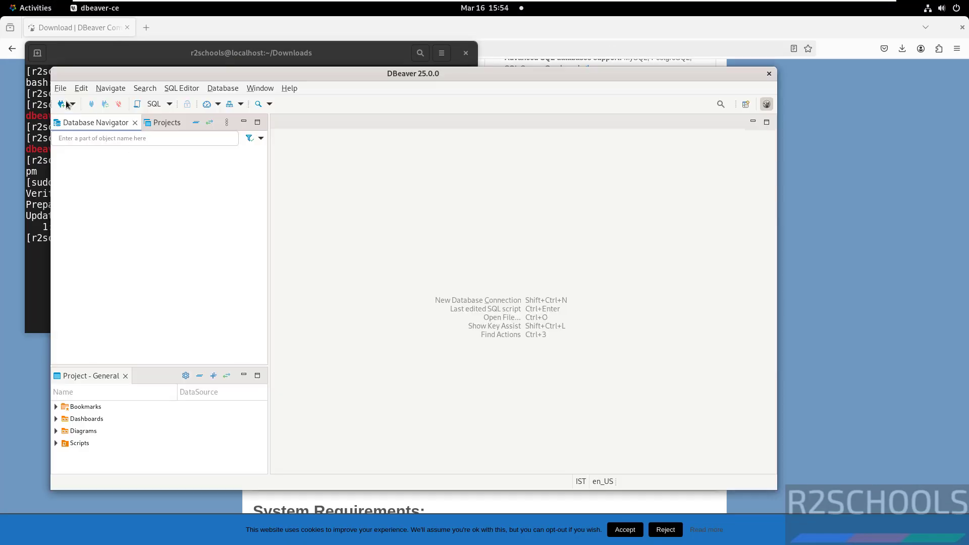
- Start a new database connection with the PostgreSQL driver and go to its connection settings
{"action": "left_click", "coordinate": [66, 104]}
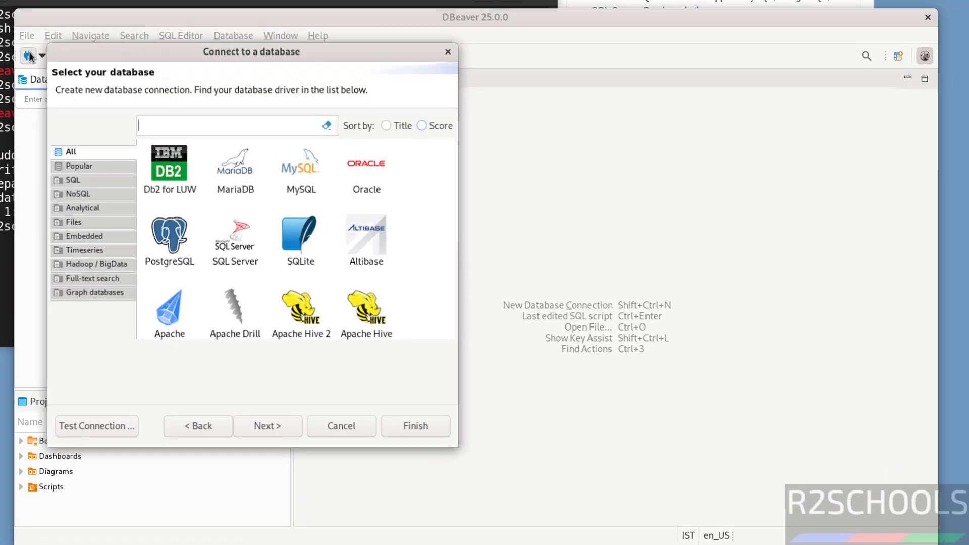
{"action": "left_click", "coordinate": [167, 257]}
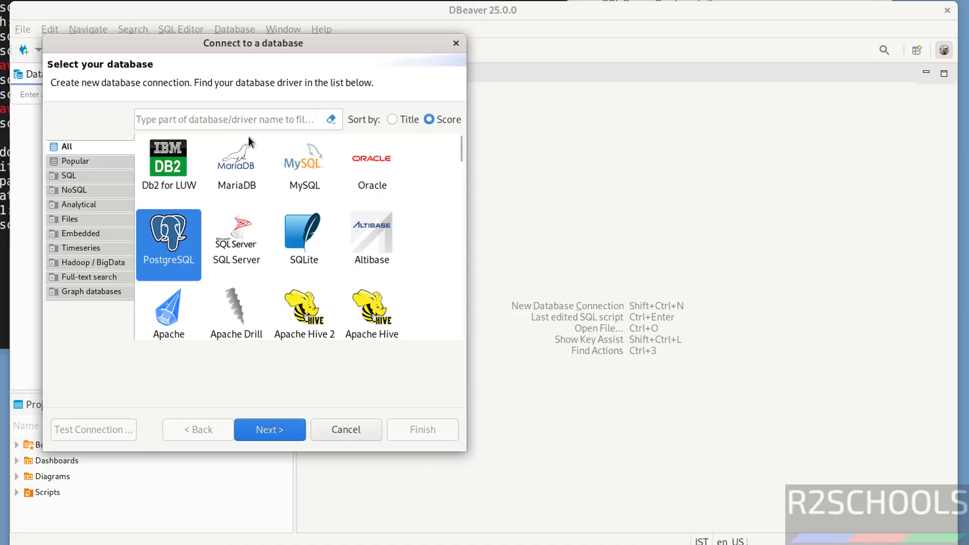
{"action": "left_click", "coordinate": [268, 434]}
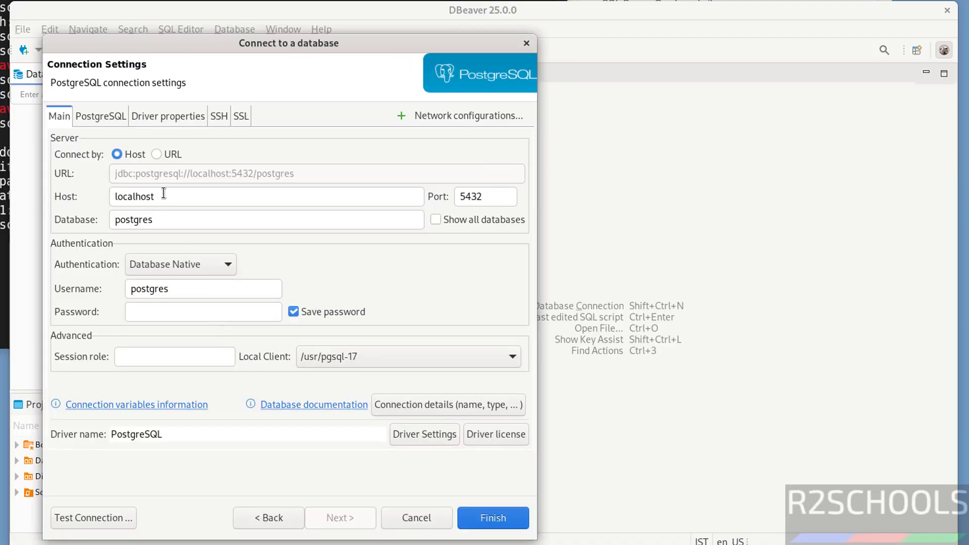
- Keep host localhost and port 5432, enable Show all databases, and enter the database user's password
{"action": "left_click_drag", "start_coordinate": [163, 196], "coordinate": [104, 196]}
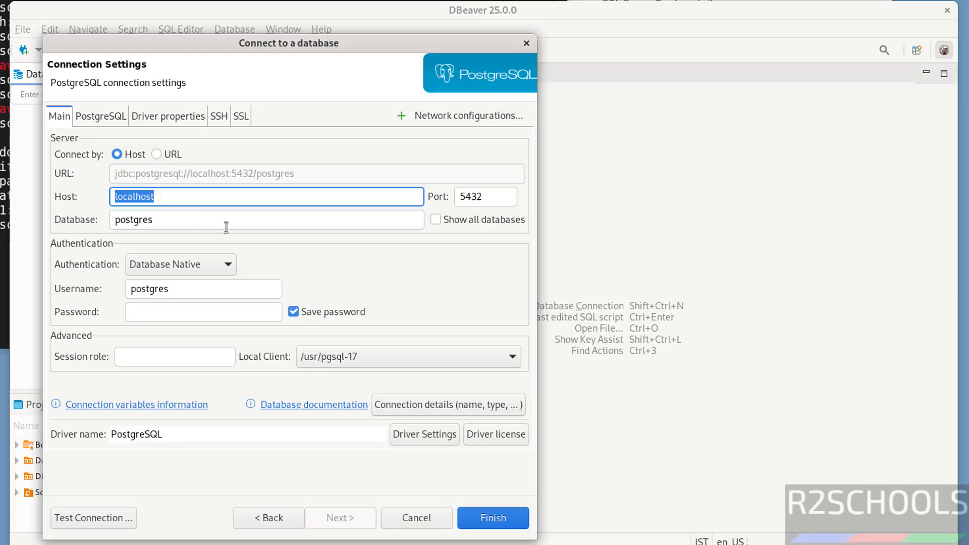
{"action": "left_click_drag", "start_coordinate": [492, 192], "coordinate": [442, 184]}
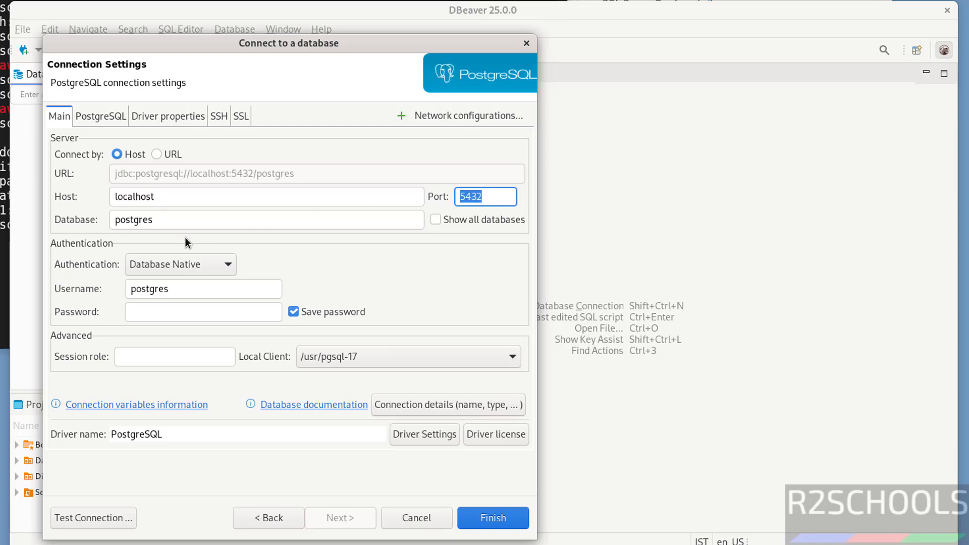
{"action": "left_click", "coordinate": [434, 218]}
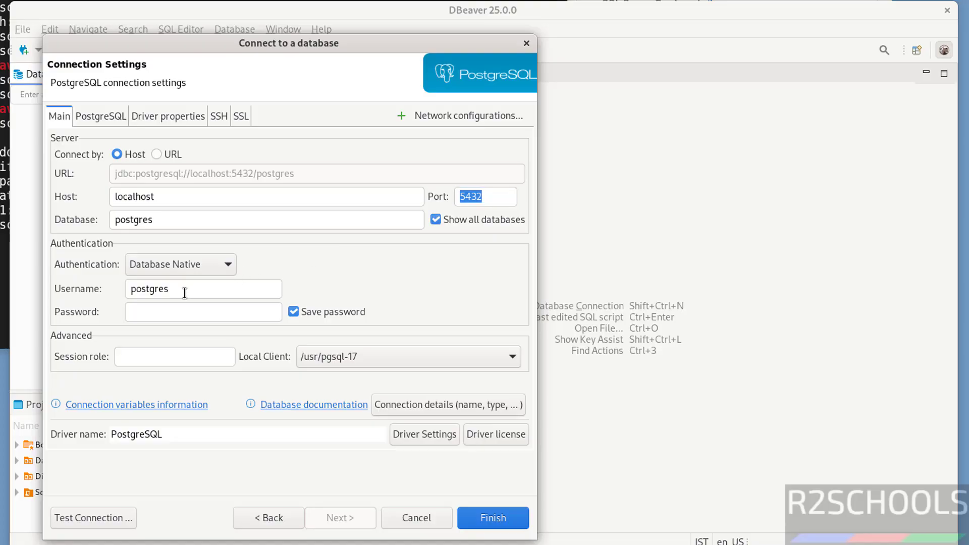
{"action": "left_click", "coordinate": [163, 314]}
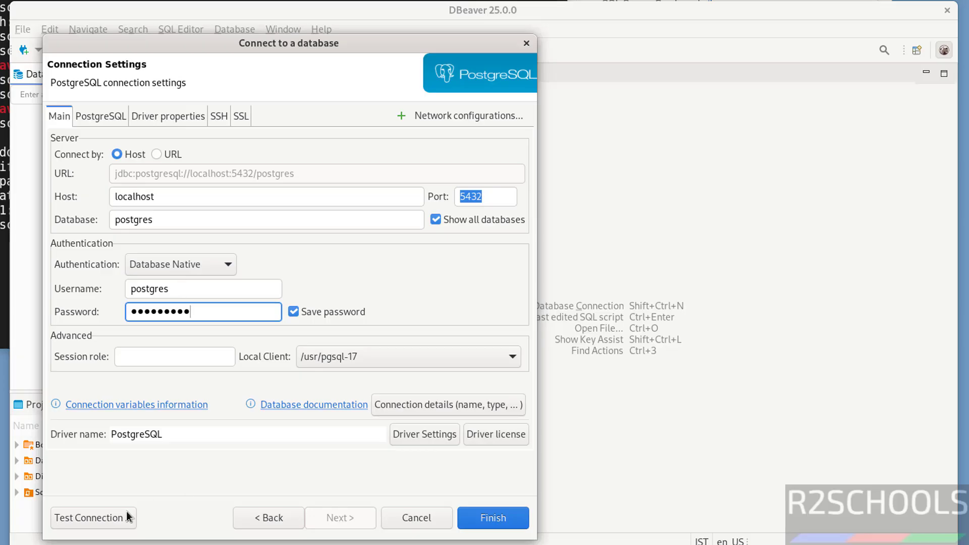
- Test the PostgreSQL connection, downloading the required driver files, and finish creating the connection
{"action": "left_click", "coordinate": [110, 521]}
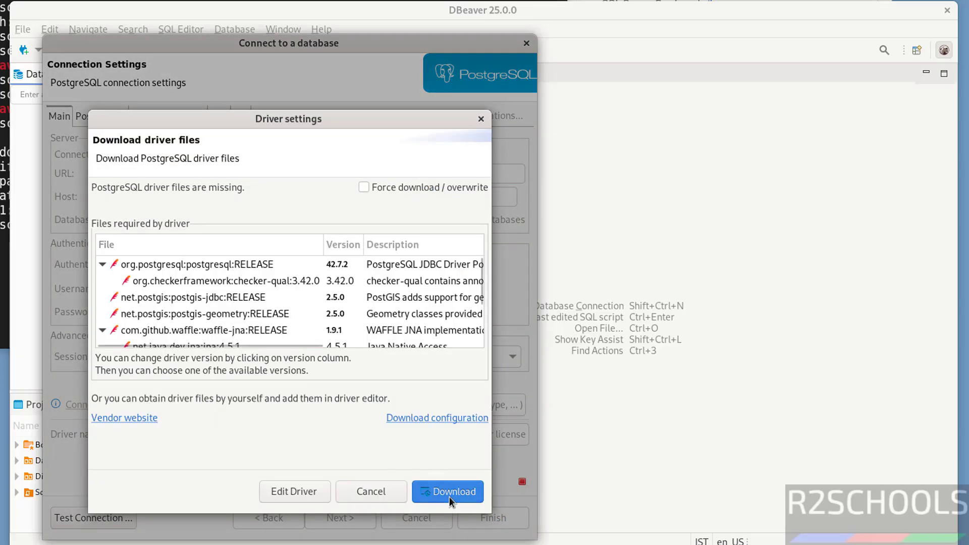
{"action": "left_click", "coordinate": [449, 496]}
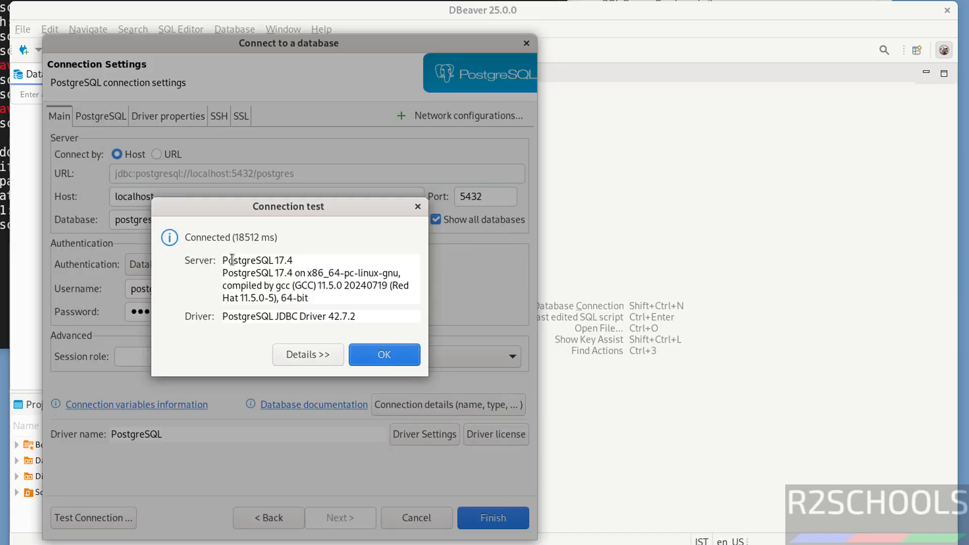
{"action": "left_click", "coordinate": [362, 352]}
{"action": "left_click", "coordinate": [476, 513]}
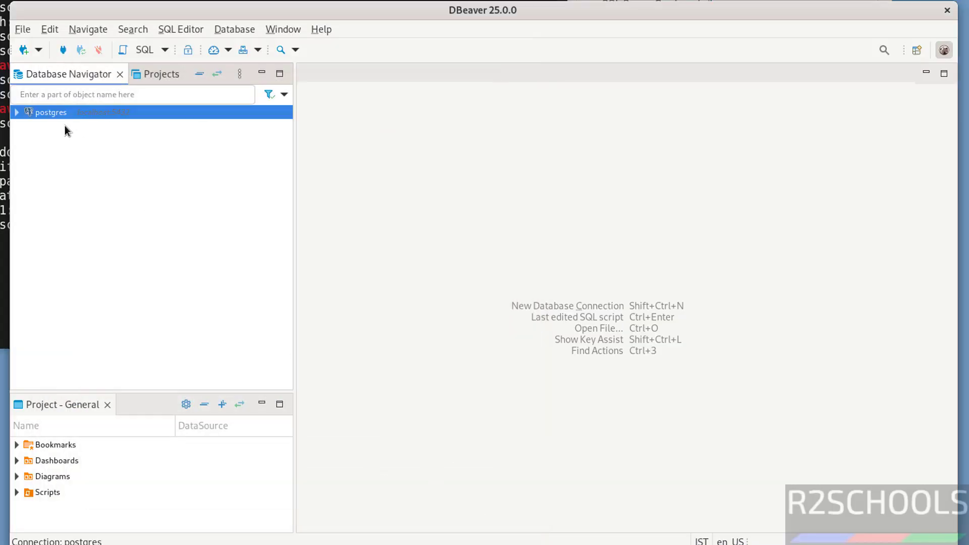
- Expand the postgres connection's databases and open an SQL console on the bank database
{"action": "left_click", "coordinate": [16, 113]}
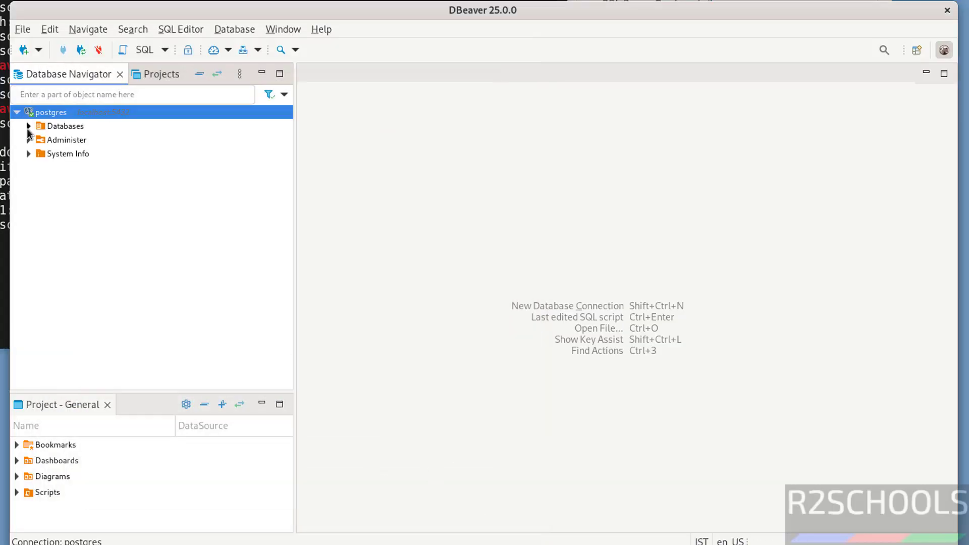
{"action": "left_click", "coordinate": [28, 127]}
{"action": "left_click", "coordinate": [68, 144]}
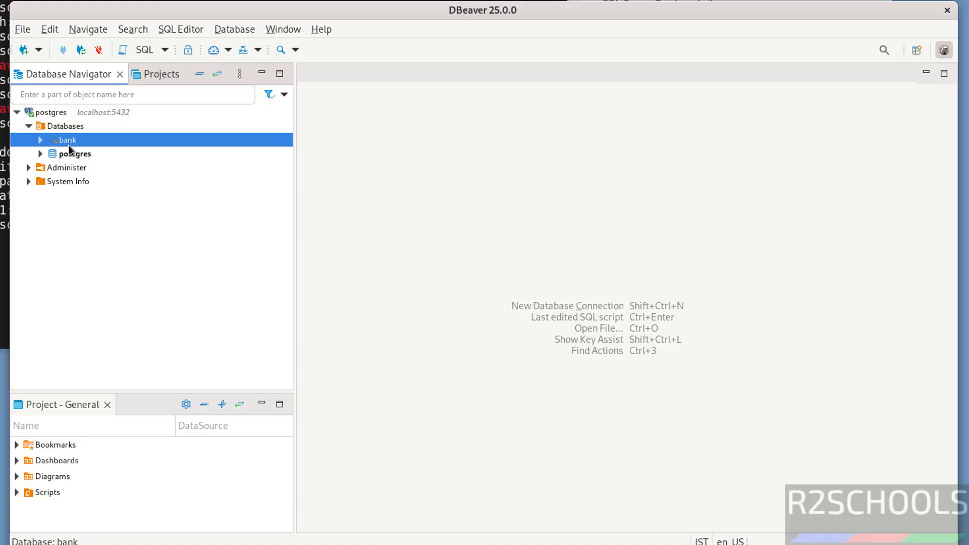
{"action": "right_click", "coordinate": [68, 145]}
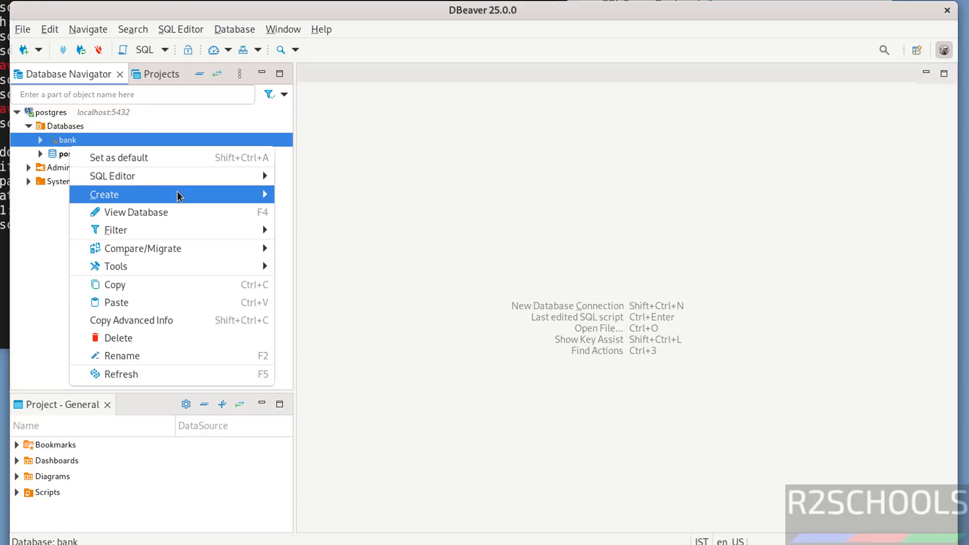
{"action": "mouse_move", "coordinate": [188, 176]}
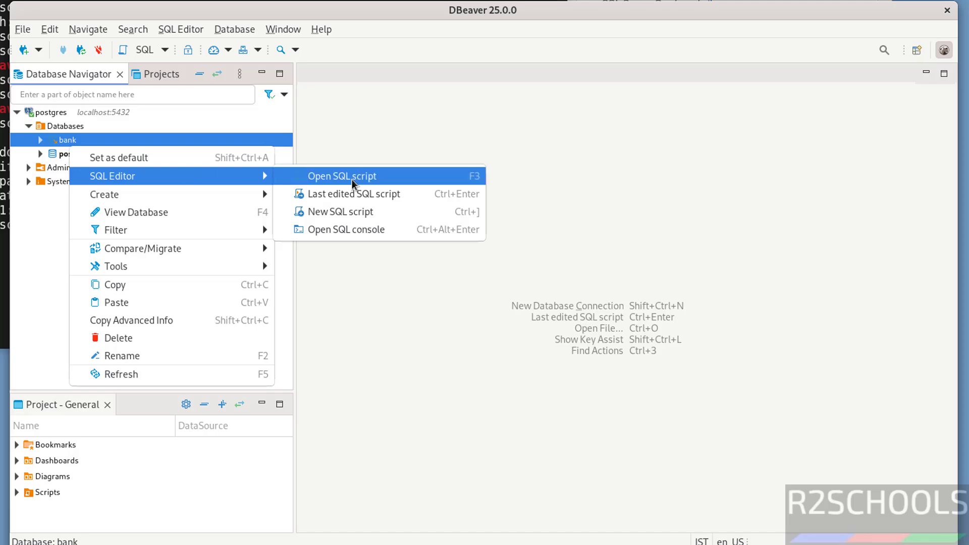
{"action": "left_click", "coordinate": [347, 230]}
- Write the query select version(); in the console and execute it
{"action": "type", "text": "s"}
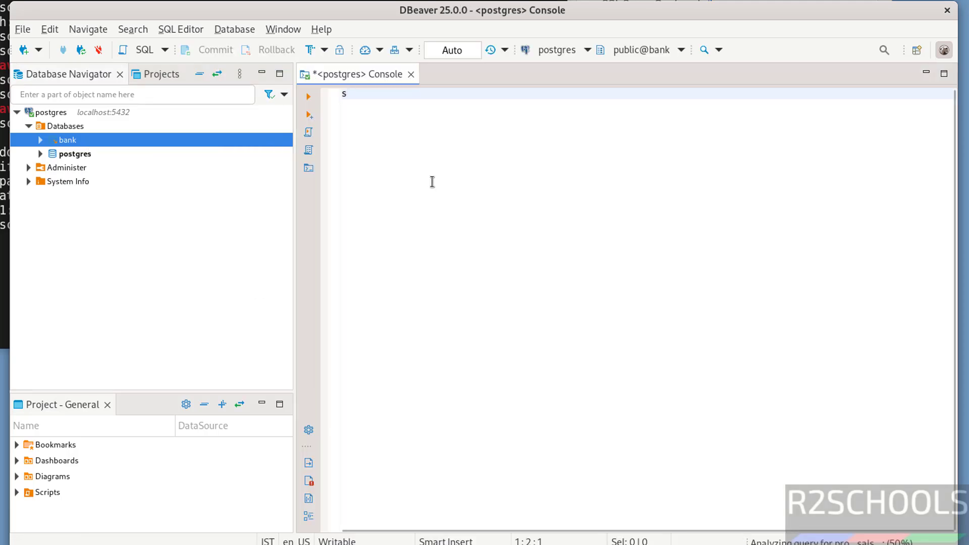
{"action": "type", "text": "elect versio"}
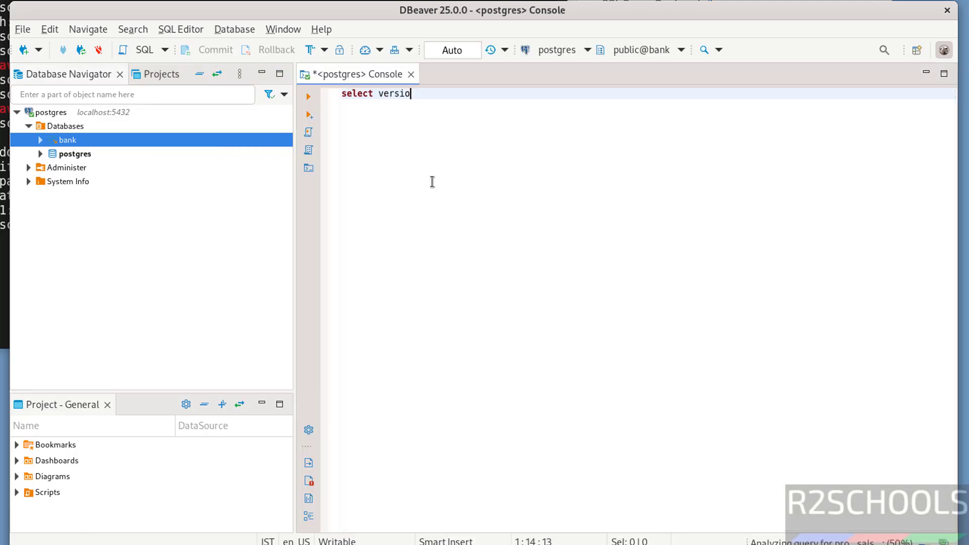
{"action": "type", "text": "n()"}
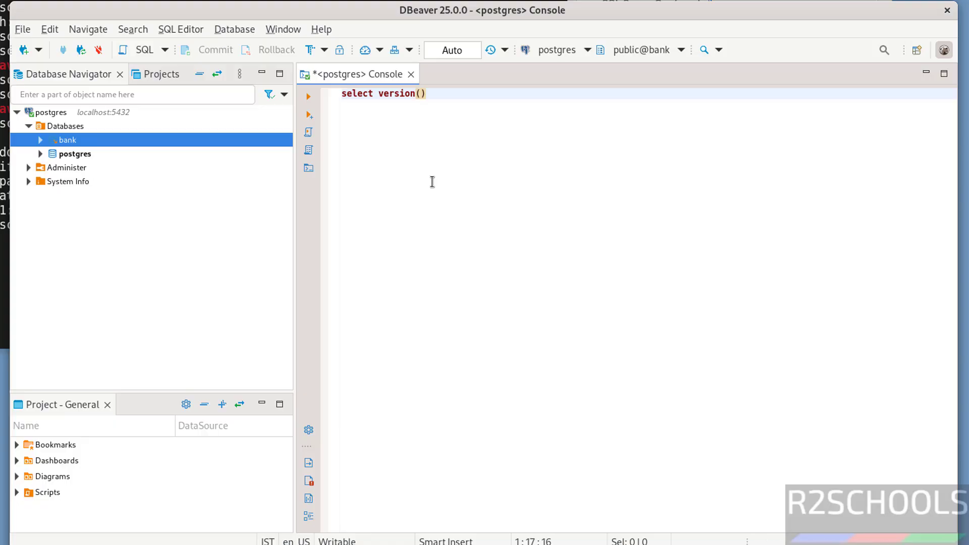
{"action": "type", "text": ";"}
{"action": "key", "text": "ctrl+a"}
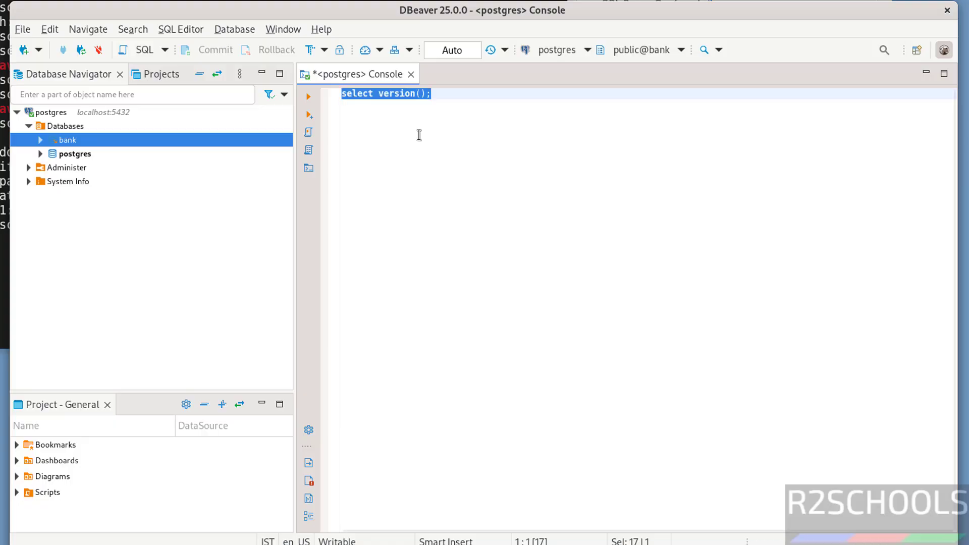
{"action": "left_click", "coordinate": [308, 96]}
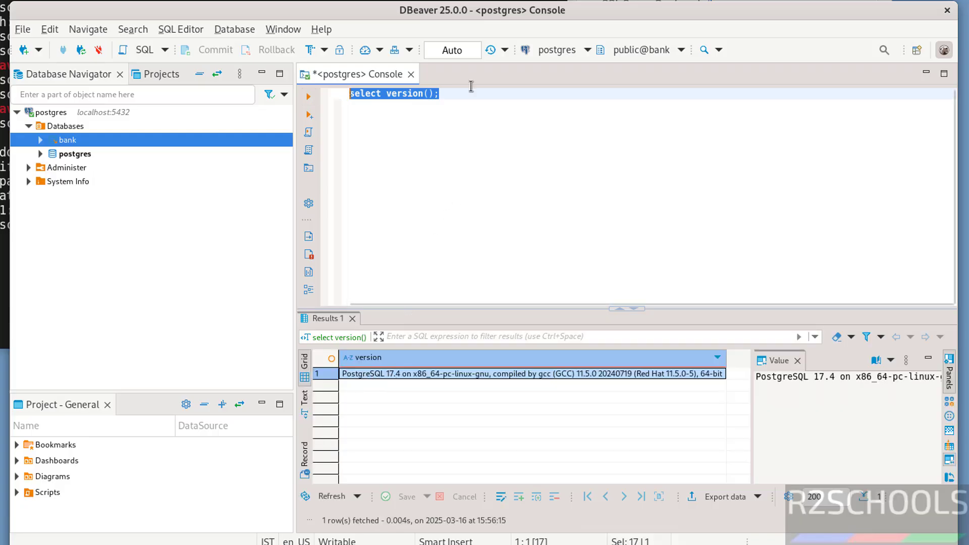
- Replace the console query with select * from customer and execute it
{"action": "key", "text": "BackSpace"}
{"action": "type", "text": "s"}
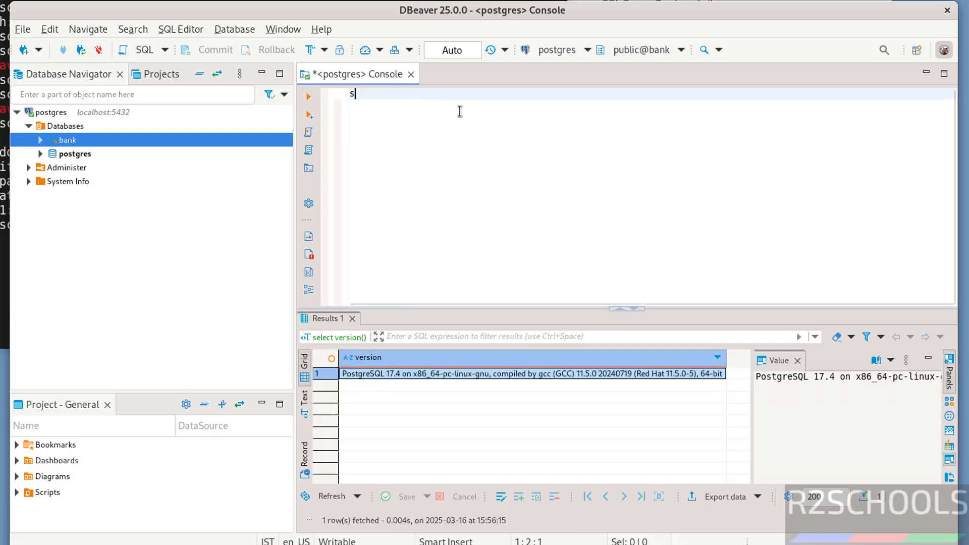
{"action": "type", "text": "elect * from"}
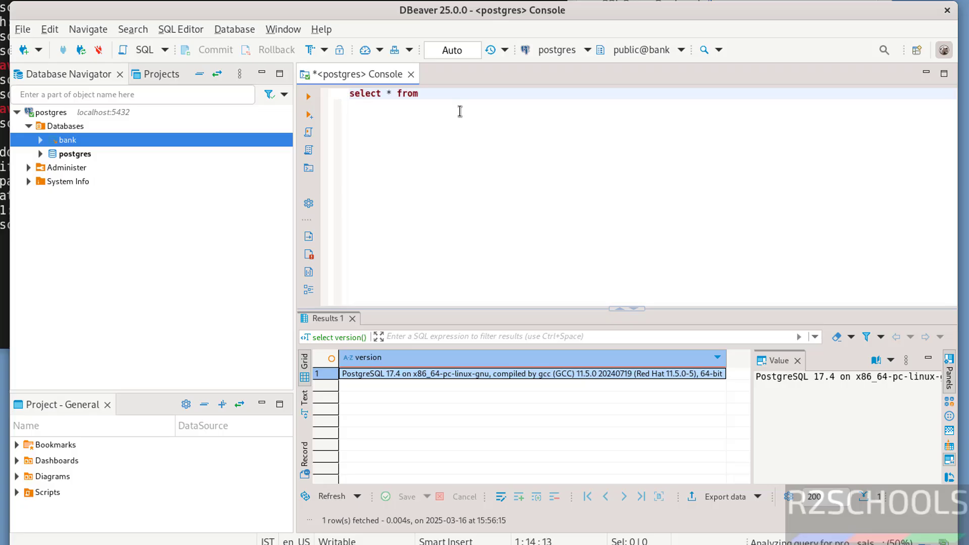
{"action": "type", "text": " customer"}
{"action": "key", "text": "ctrl+a"}
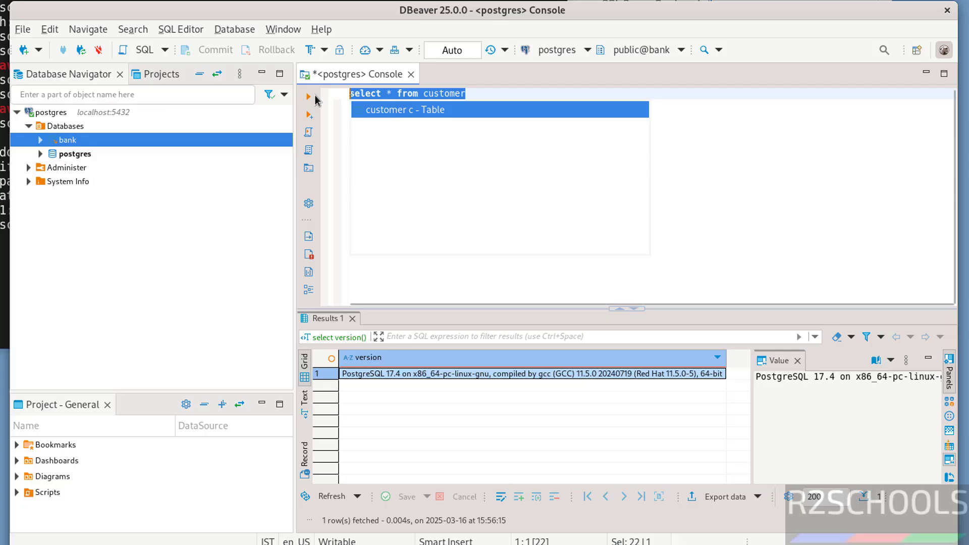
{"action": "left_click", "coordinate": [312, 96]}
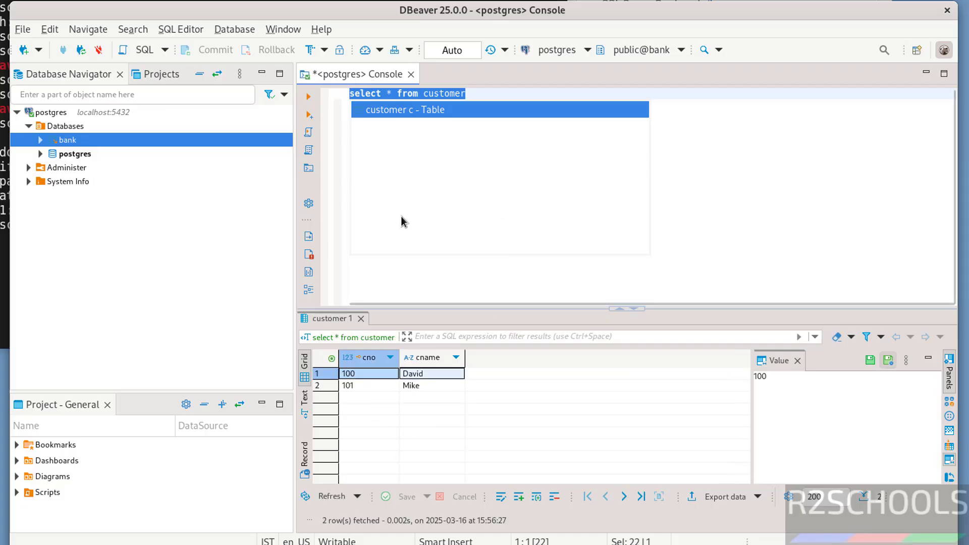
- Disconnect the postgres connection in the Database Navigator
{"action": "left_click", "coordinate": [68, 113]}
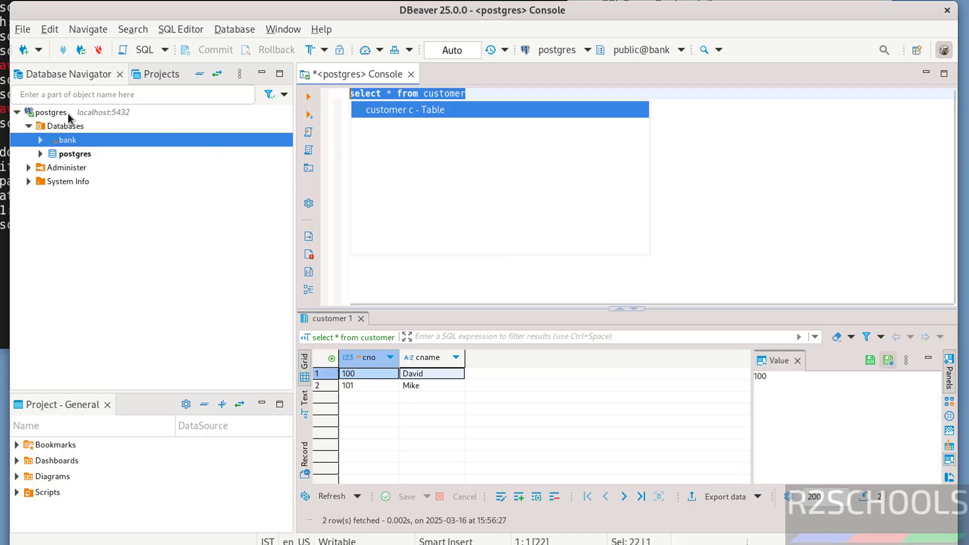
{"action": "right_click", "coordinate": [67, 113]}
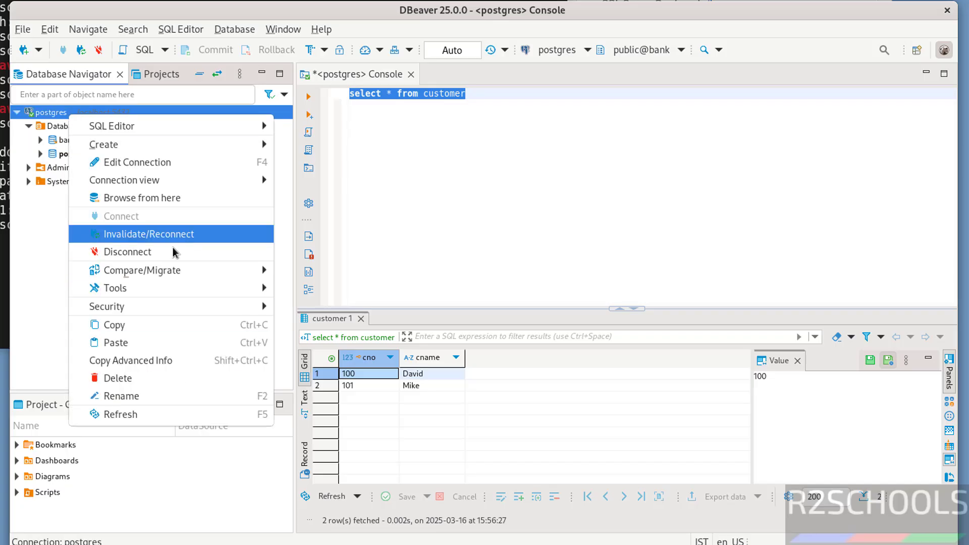
{"action": "left_click", "coordinate": [149, 256]}
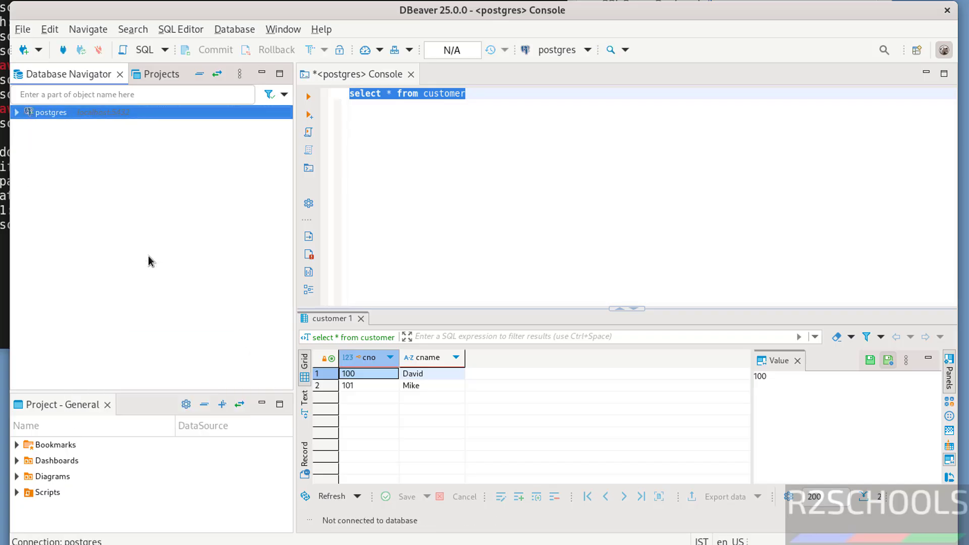
- Delete the postgres connection and close its leftover SQL console
{"action": "right_click", "coordinate": [70, 114]}
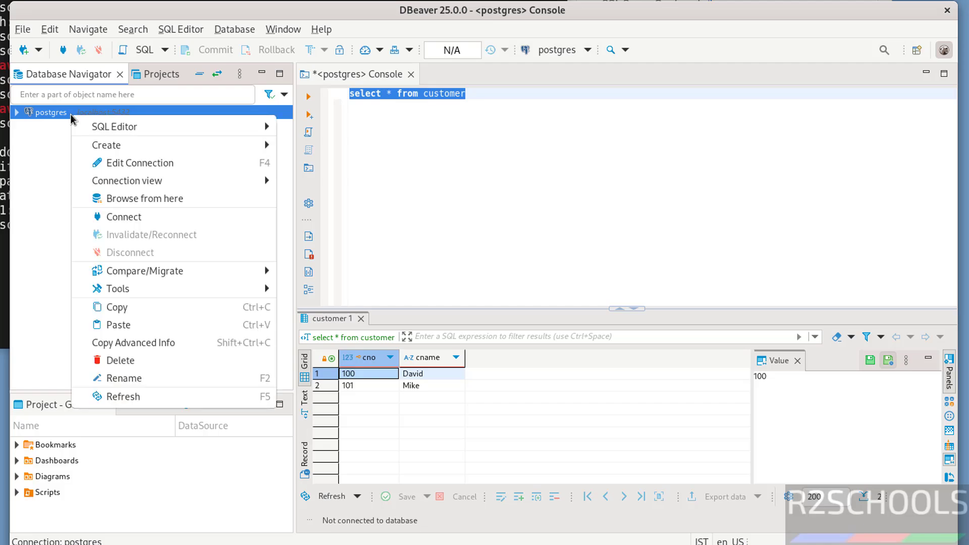
{"action": "left_click", "coordinate": [124, 361]}
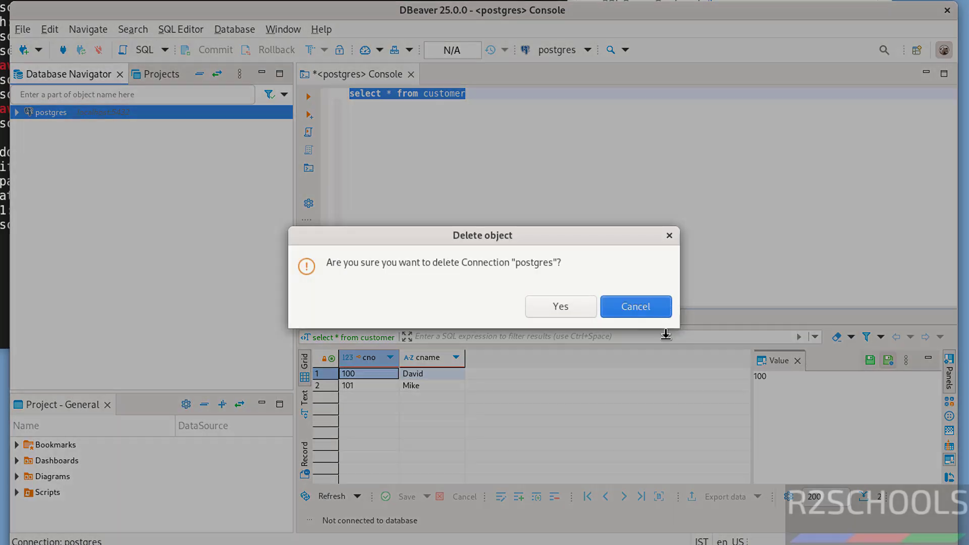
{"action": "left_click", "coordinate": [566, 308]}
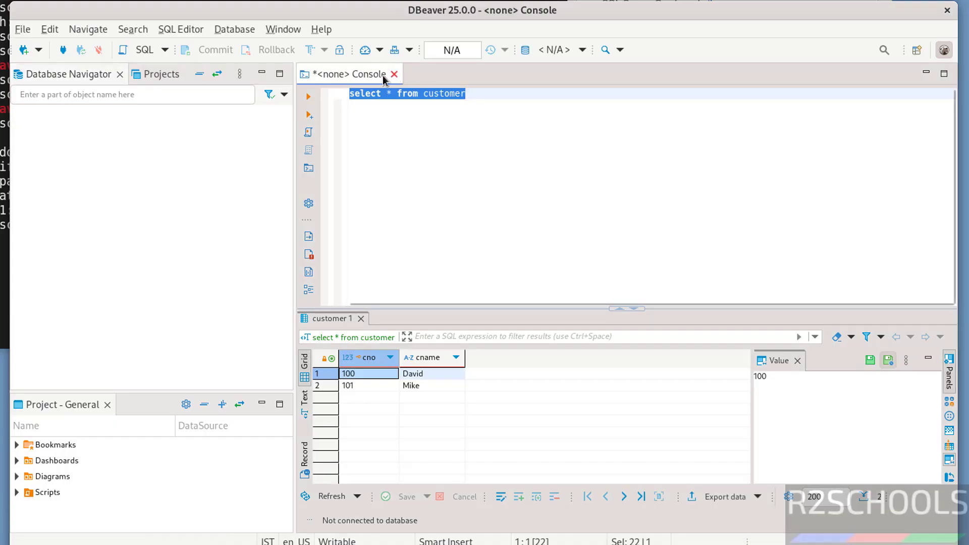
{"action": "left_click", "coordinate": [394, 75]}
- Examine the connection settings offered for a new MySQL connection and close the wizard without creating it
{"action": "left_click", "coordinate": [24, 49]}
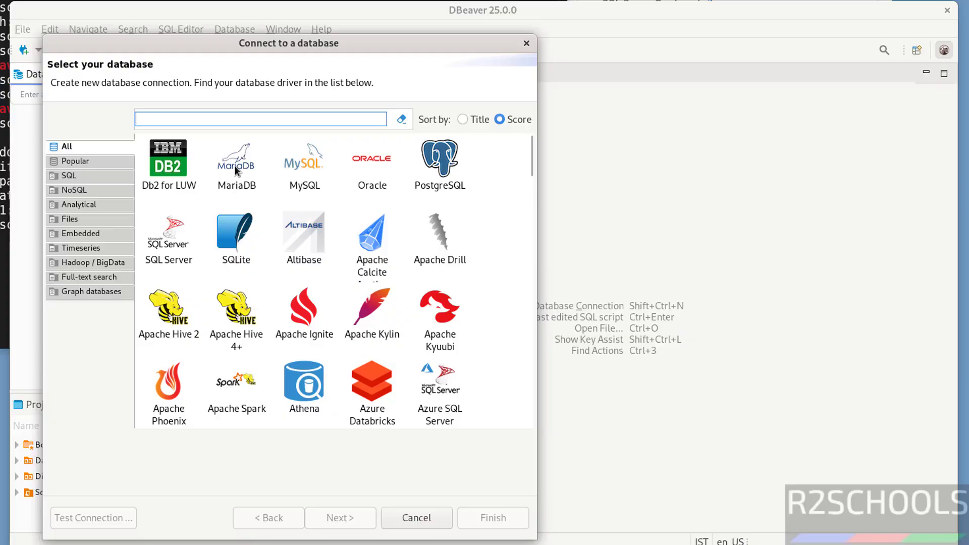
{"action": "left_click", "coordinate": [312, 166]}
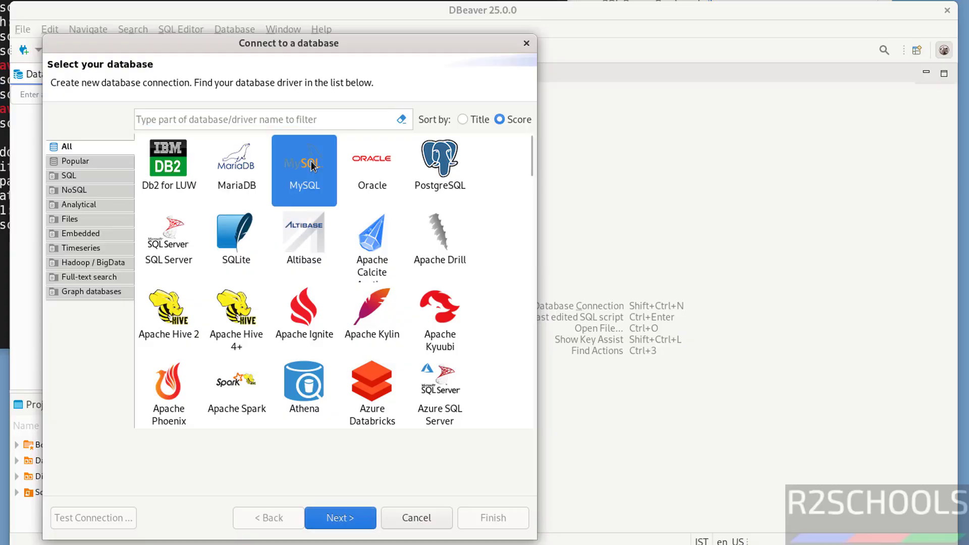
{"action": "key", "text": "Return"}
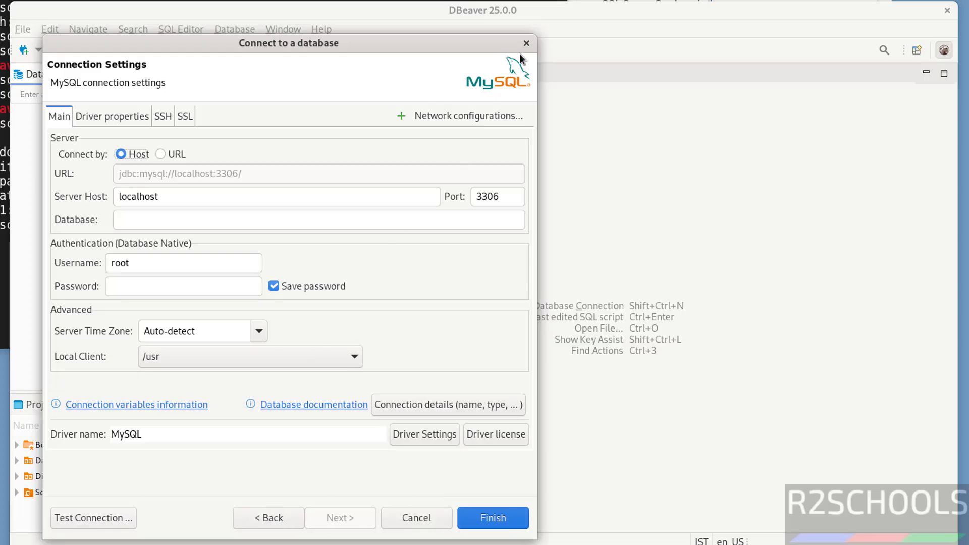
{"action": "left_click", "coordinate": [526, 44]}
- Switch to the terminal, list the Downloads folder and remove dbeaver-ce-25.0.0-stable.x86_64.rpm from it
{"action": "key", "text": "alt+Tab"}
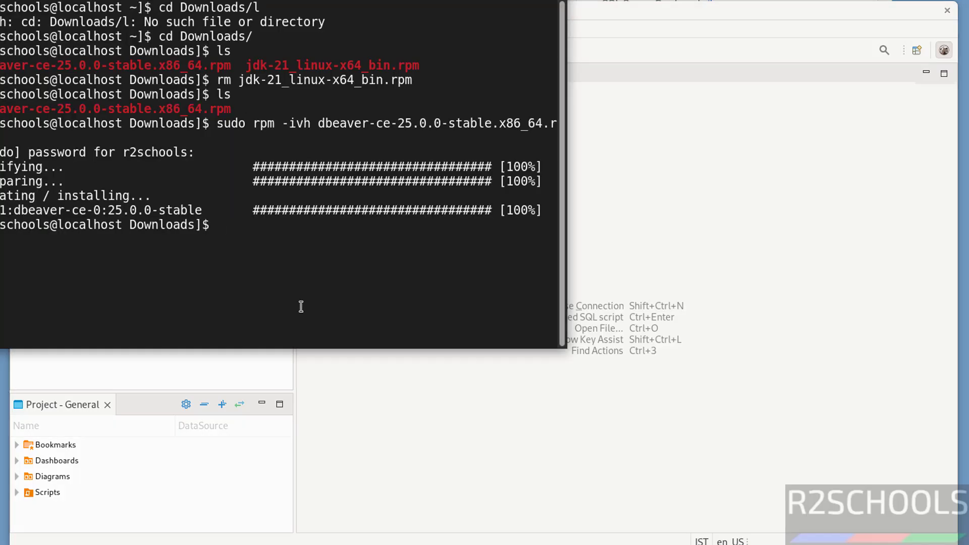
{"action": "type", "text": "ls"}
{"action": "key", "text": "Return"}
{"action": "type", "text": "rm "}
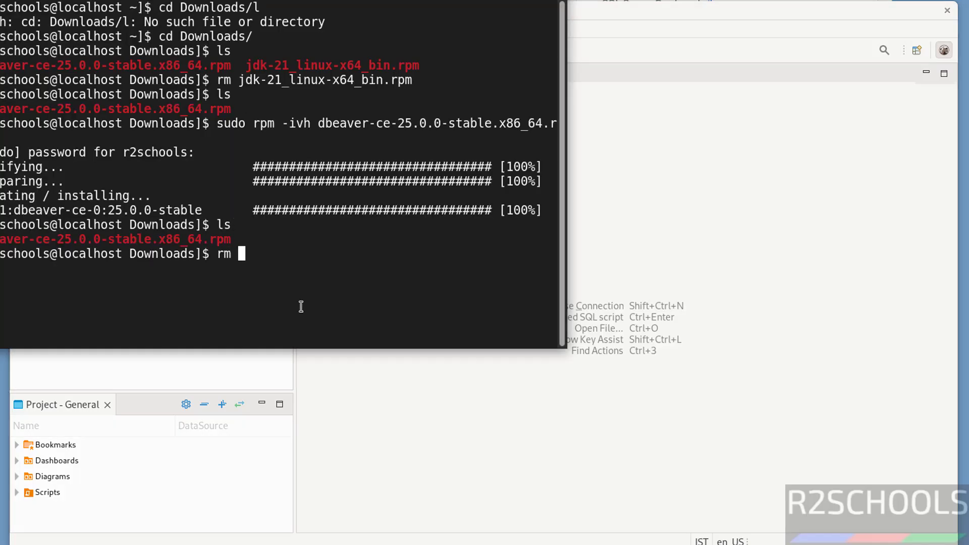
{"action": "type", "text": "dbe"}
{"action": "key", "text": "Tab"}
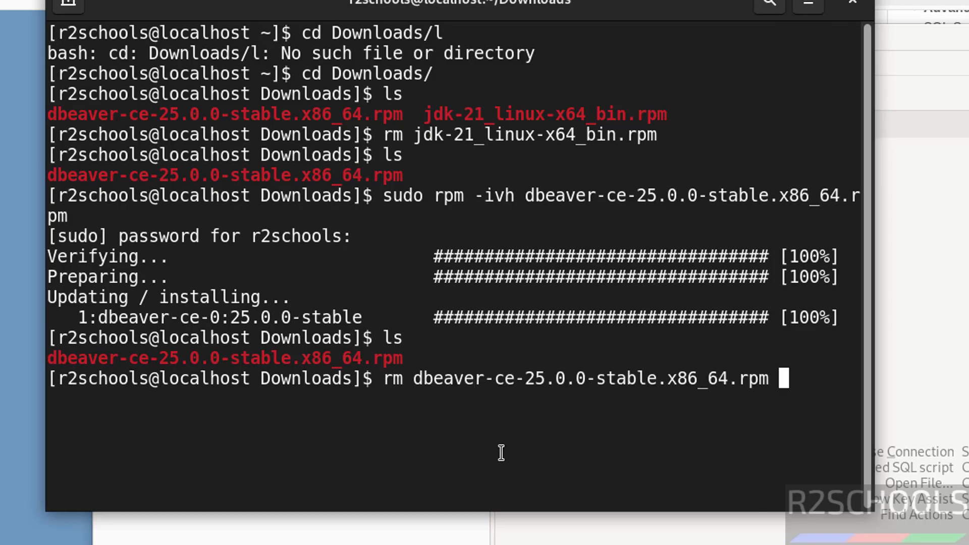
{"action": "key", "text": "Return"}
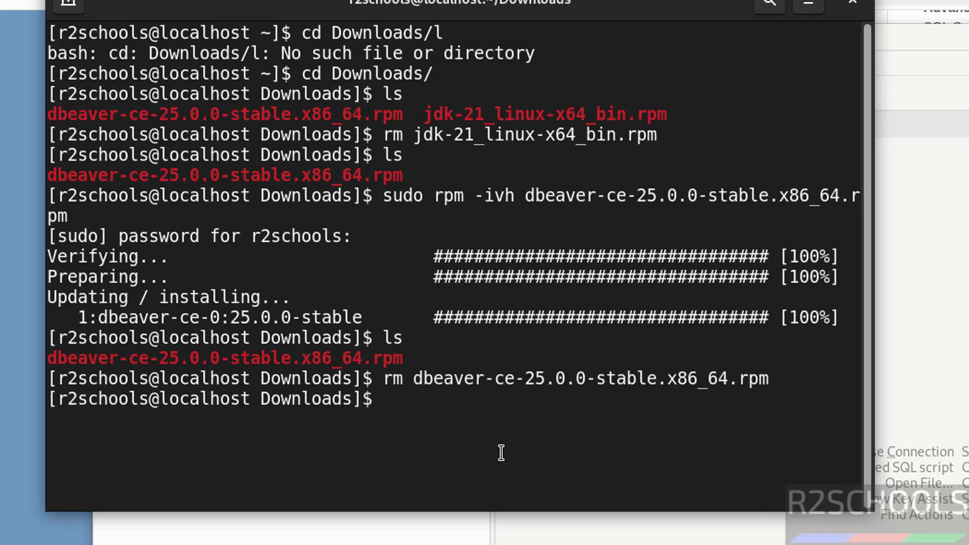
- List the Downloads folder again to check the removal, and switch back to DBeaver
{"action": "type", "text": "ls"}
{"action": "key", "text": "Return"}
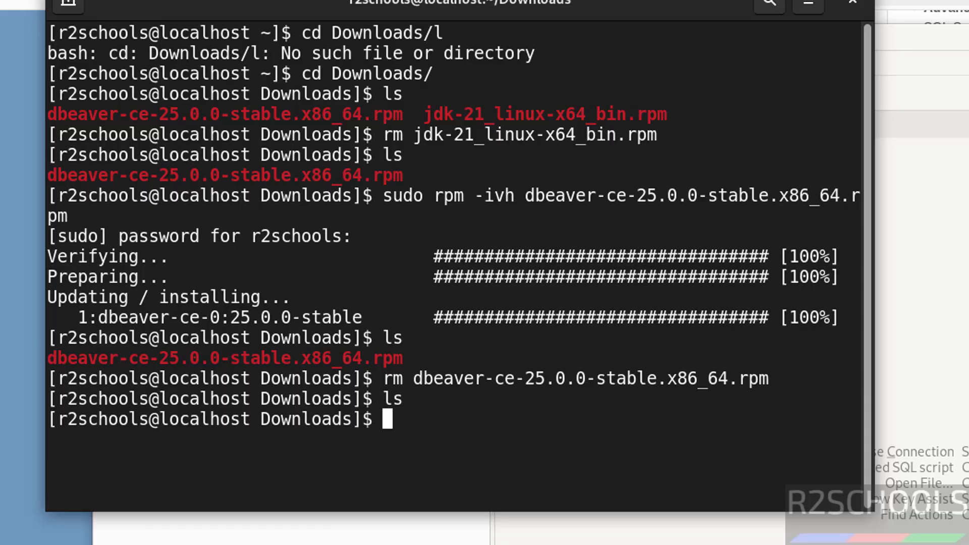
{"action": "key", "text": "alt+Tab"}
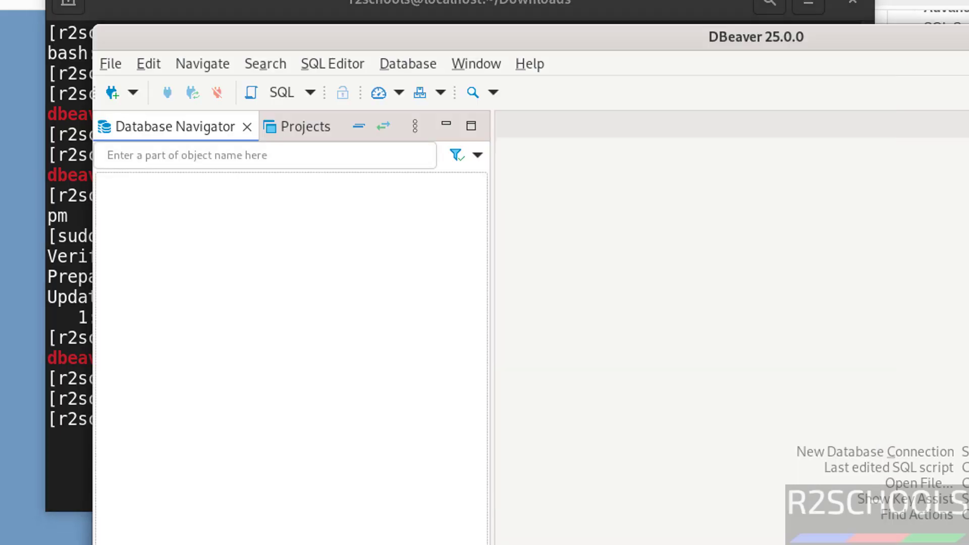